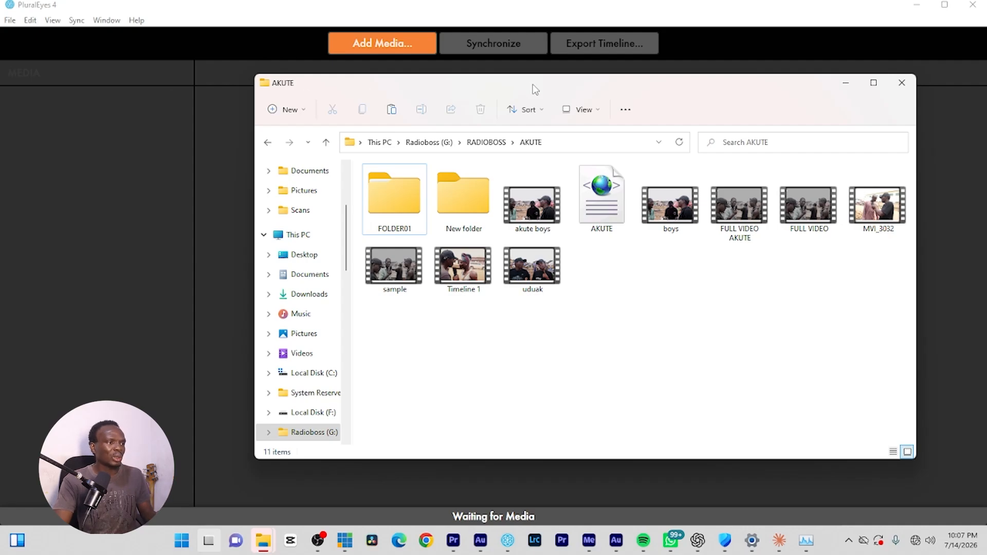
# Add the FOLDER01 folder of ZOOM audio recordings from the AKUTE folder to the project's media.
pyautogui.moveTo(578, 80); pyautogui.dragTo(508, 133)
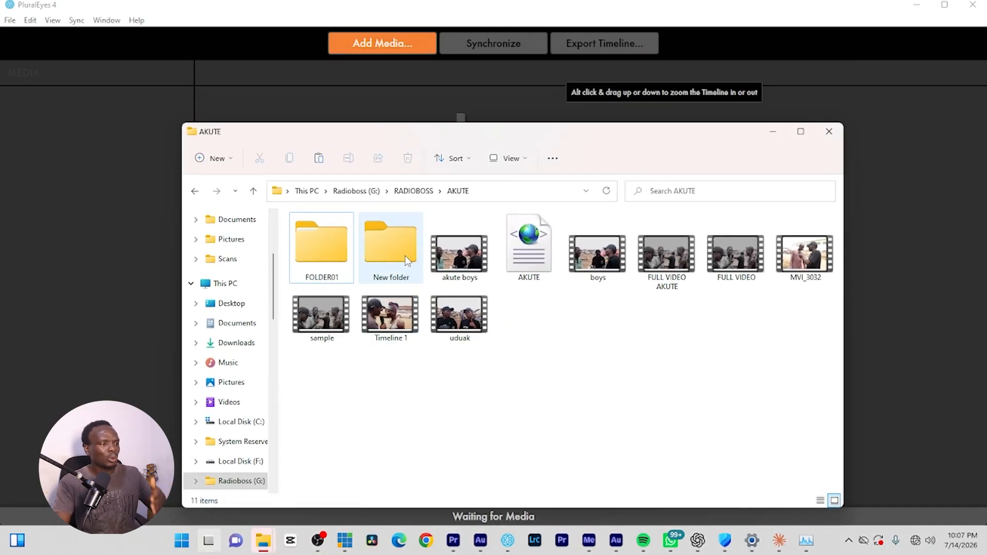
pyautogui.doubleClick(410, 243)
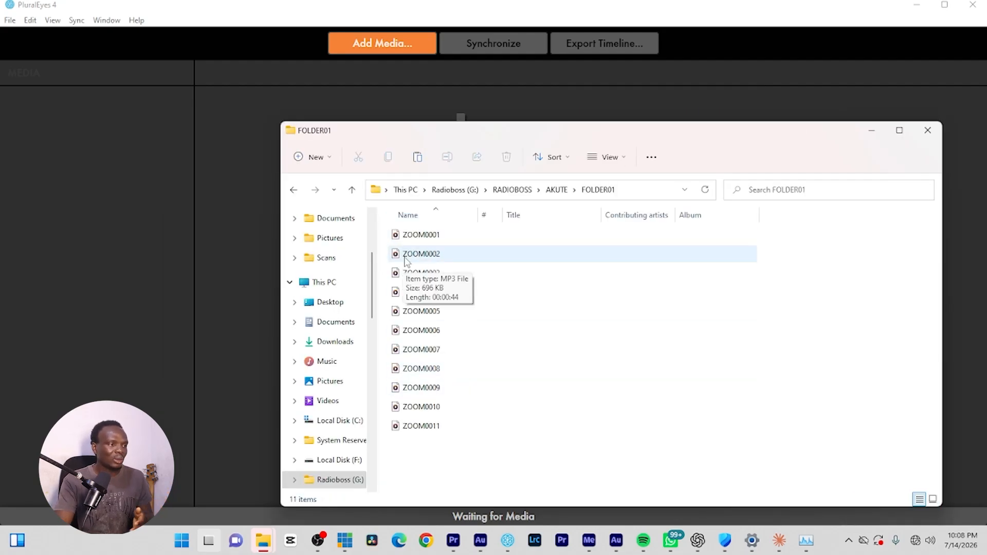
pyautogui.click(293, 190)
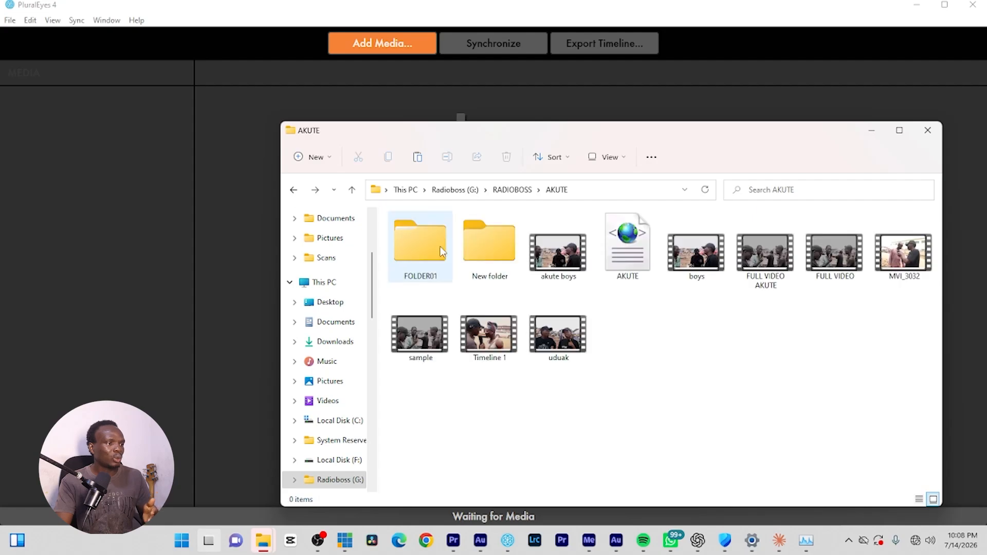
pyautogui.moveTo(433, 249); pyautogui.dragTo(168, 197)
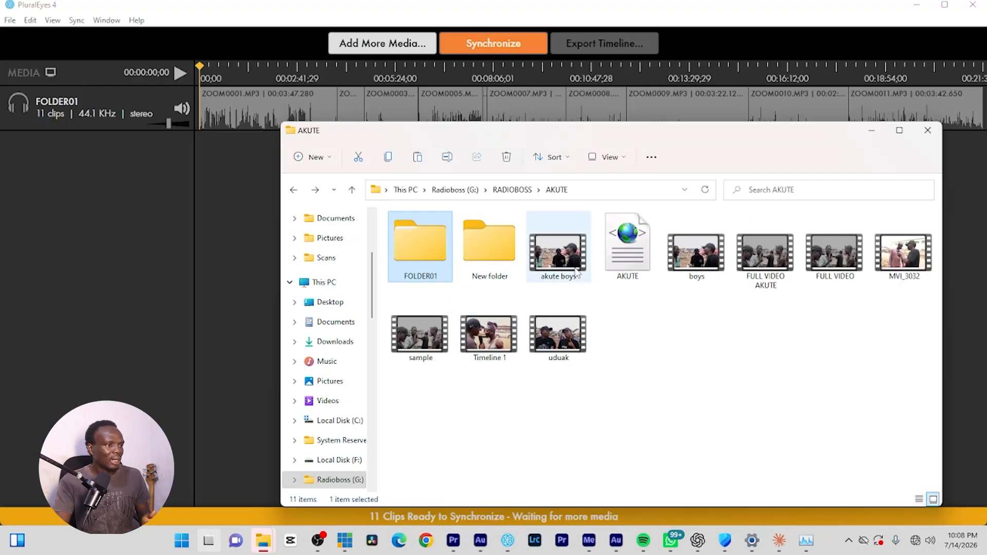
# Add the camera clips in New folder to the project's media and synchronize them with the audio recordings.
pyautogui.click(479, 244)
pyautogui.moveTo(654, 139); pyautogui.dragTo(672, 89)
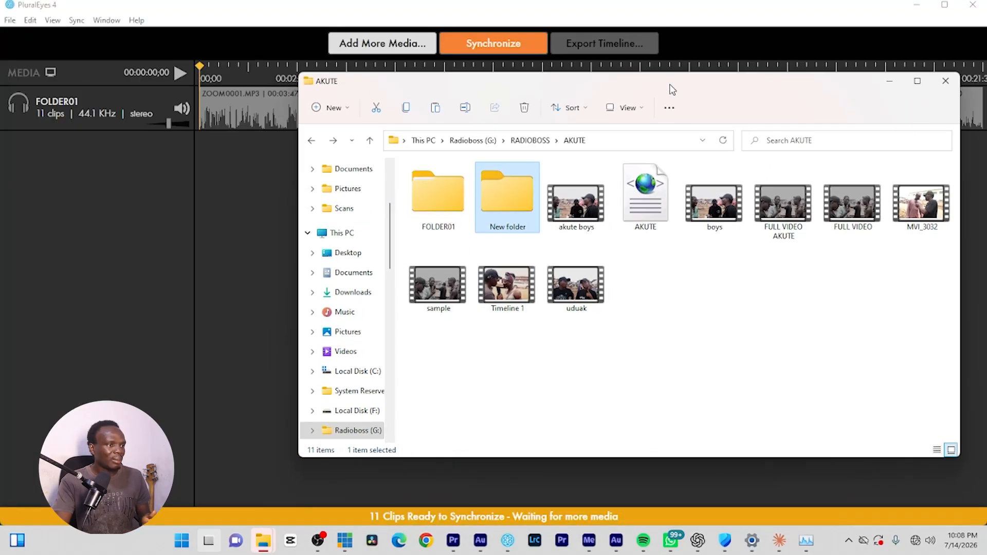
pyautogui.doubleClick(522, 178)
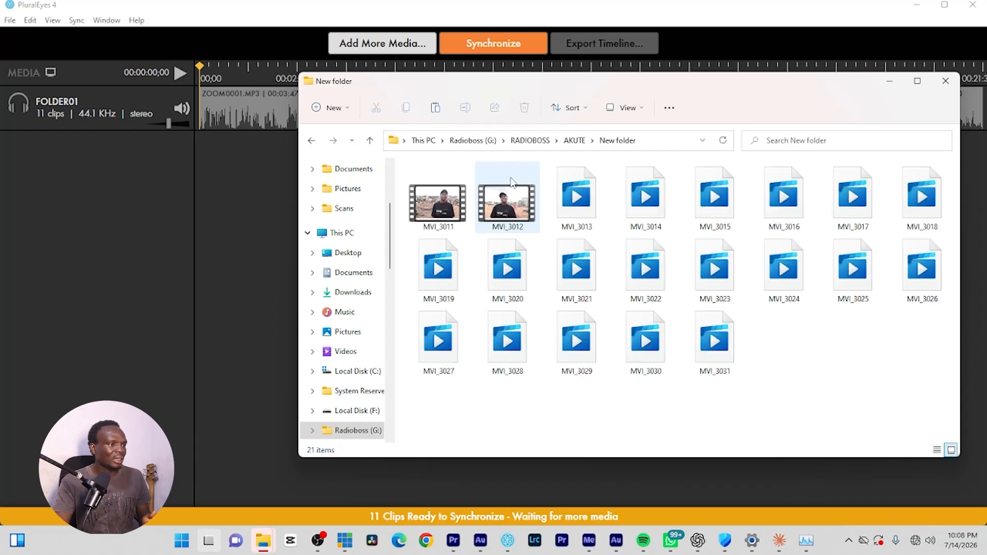
pyautogui.click(311, 141)
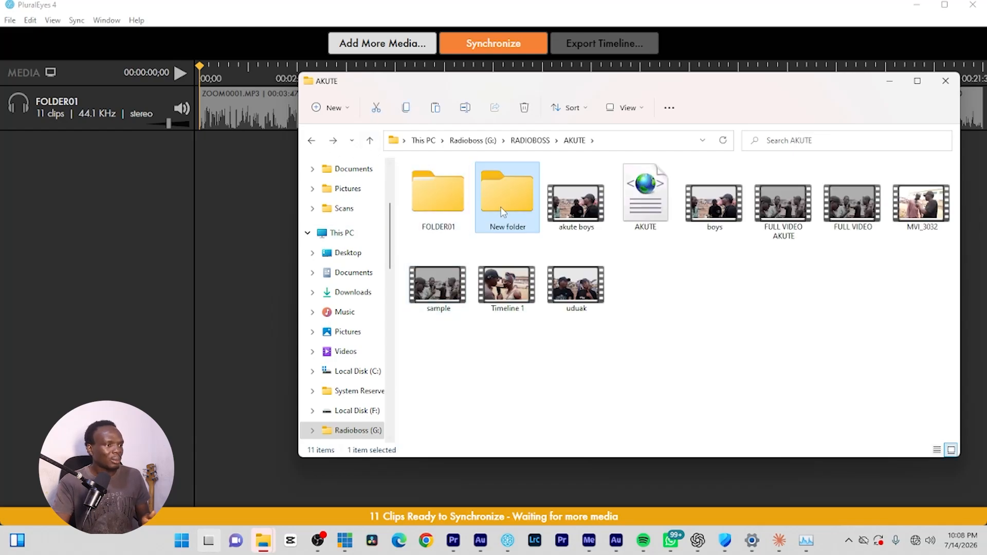
pyautogui.moveTo(505, 207); pyautogui.dragTo(85, 197)
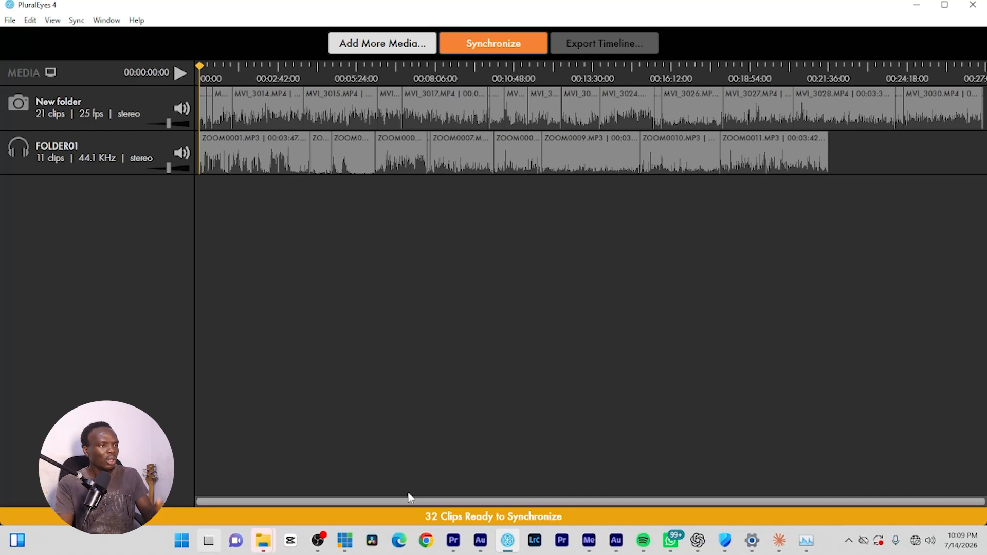
pyautogui.click(478, 52)
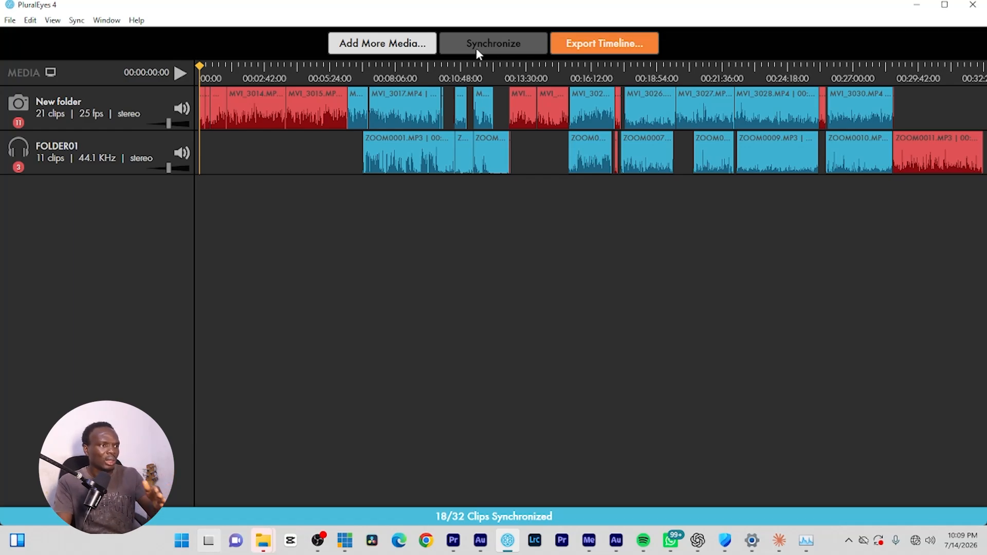
# Start a timeline export and choose G:\RADIOBOSS\AKUTE as the destination folder.
pyautogui.click(602, 45)
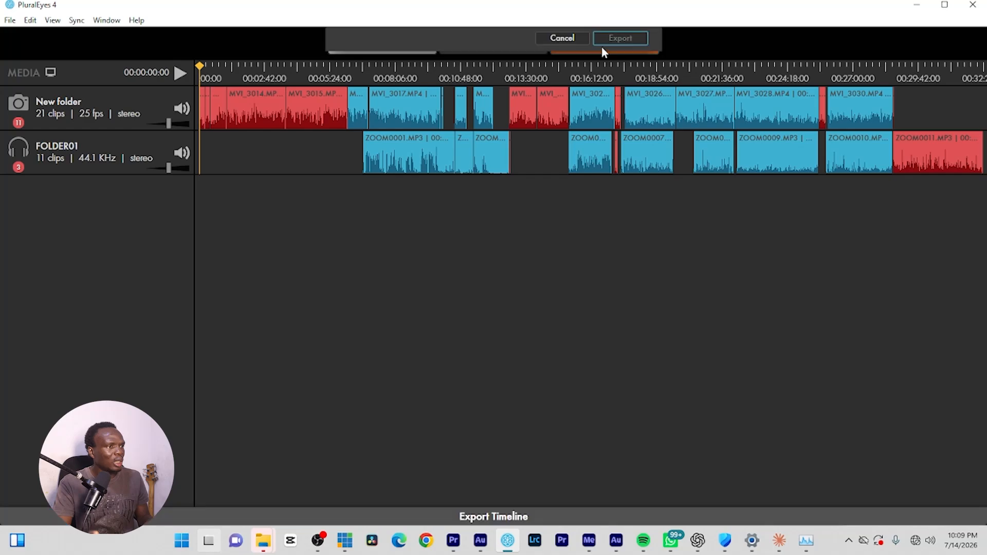
pyautogui.click(465, 71)
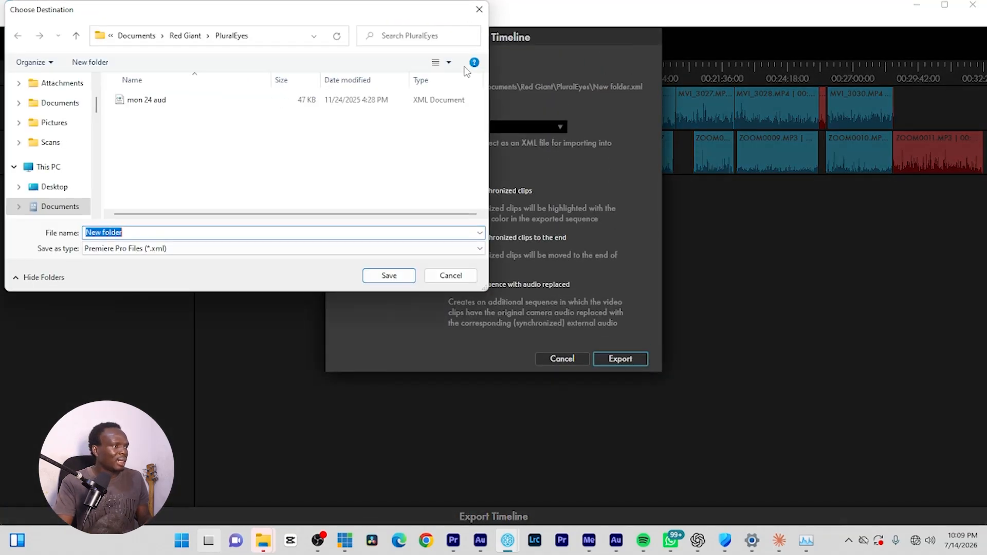
pyautogui.click(55, 173)
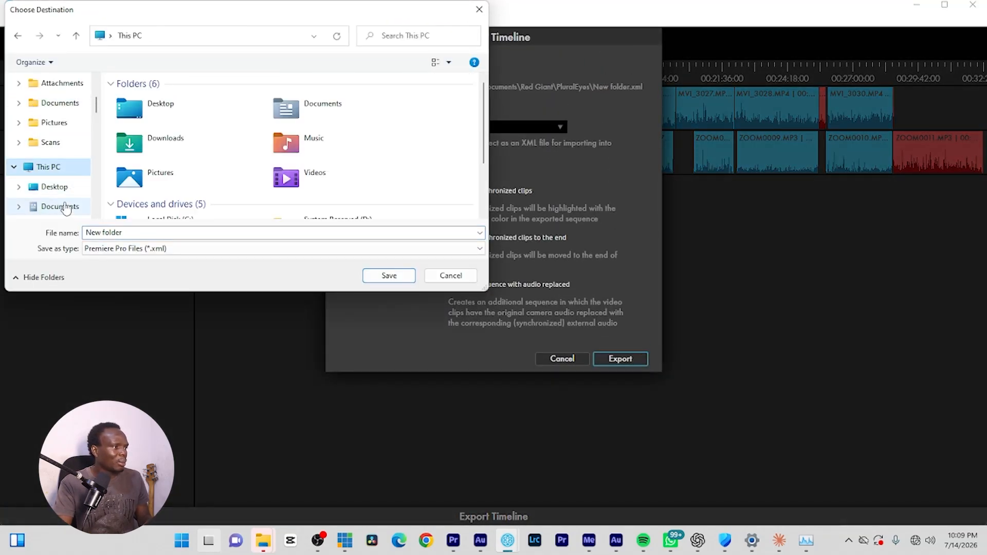
pyautogui.click(61, 206)
pyautogui.click(48, 167)
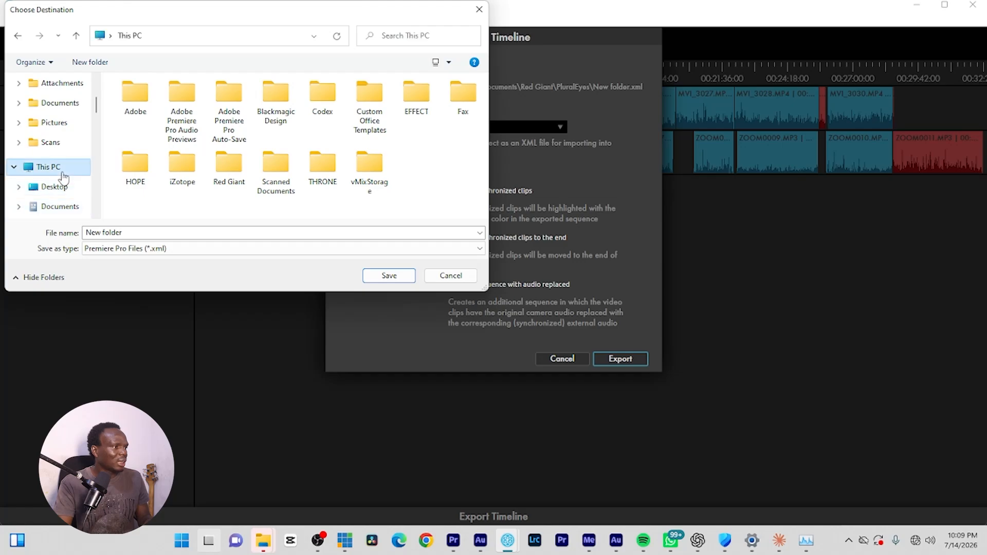
pyautogui.doubleClick(355, 171)
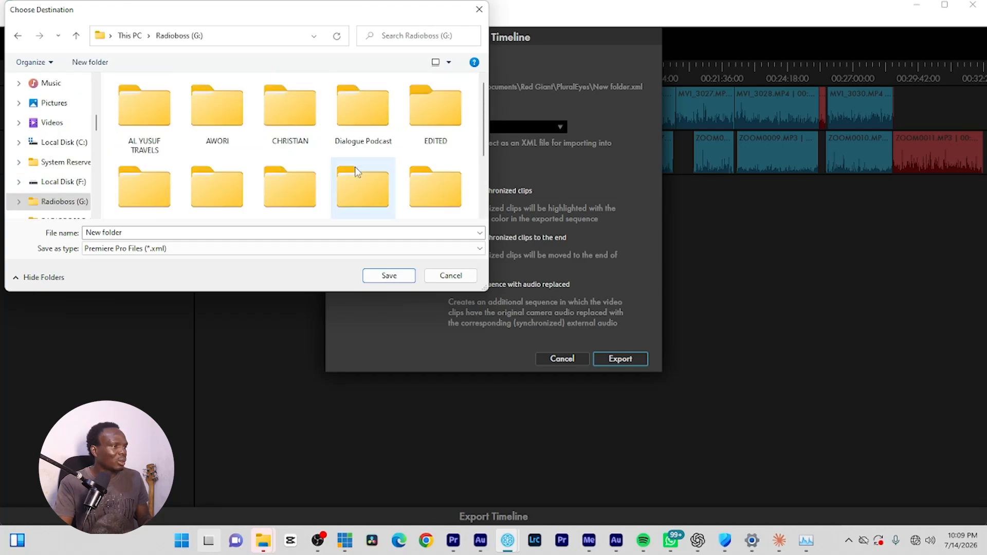
pyautogui.scroll(-1, 295, 144)
pyautogui.scroll(-2, 304, 154)
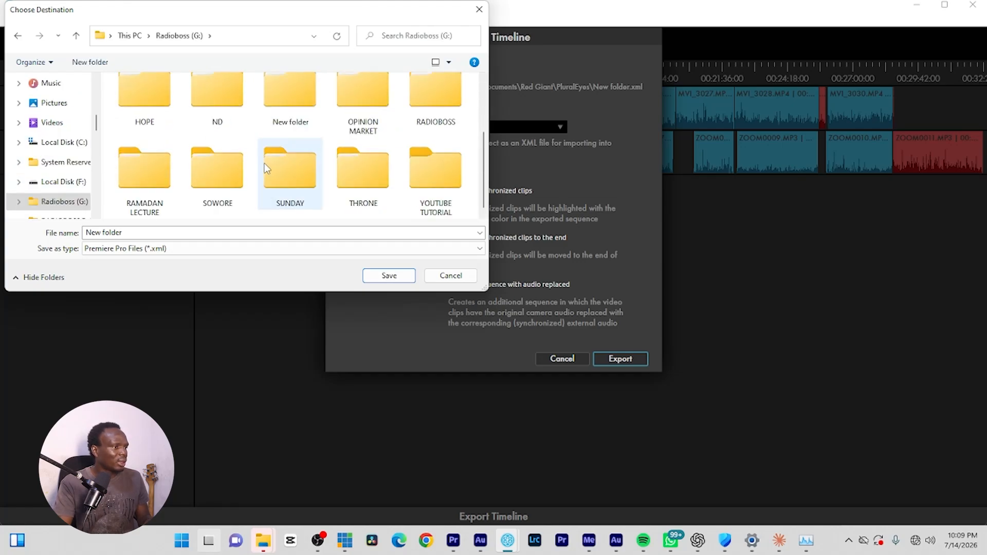
pyautogui.doubleClick(436, 111)
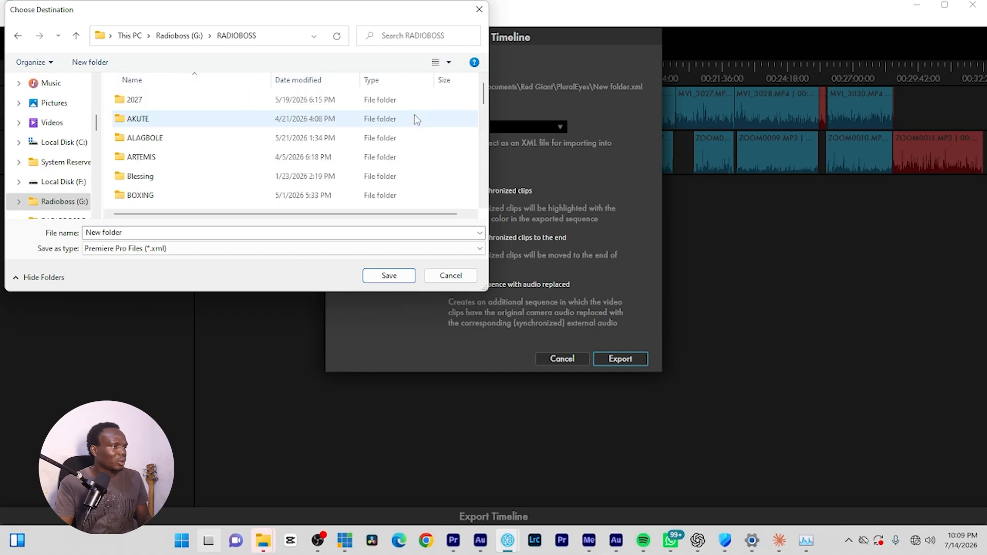
pyautogui.doubleClick(154, 119)
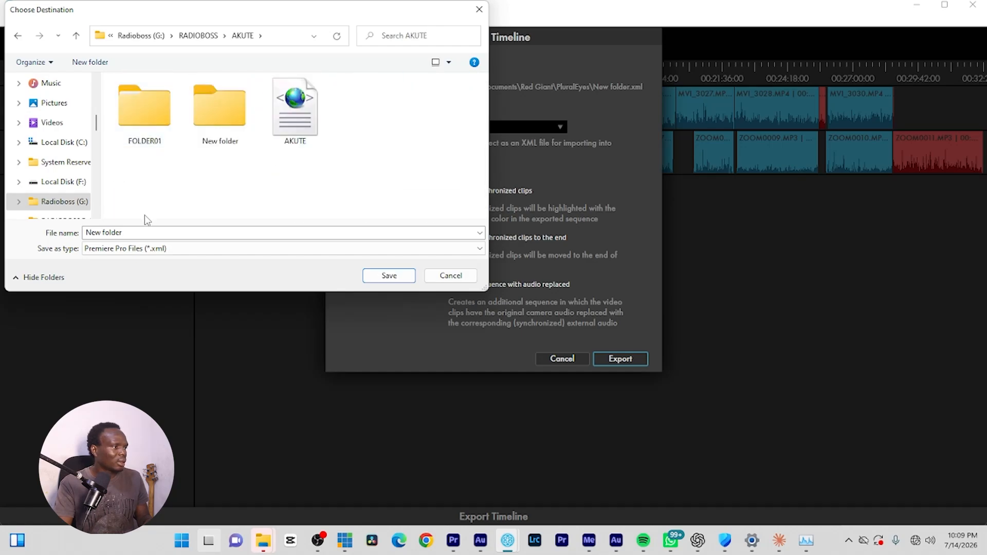
# Name the export file "new sync" and export the timeline as a Premiere Pro XML.
pyautogui.click(147, 232)
pyautogui.write('ne')
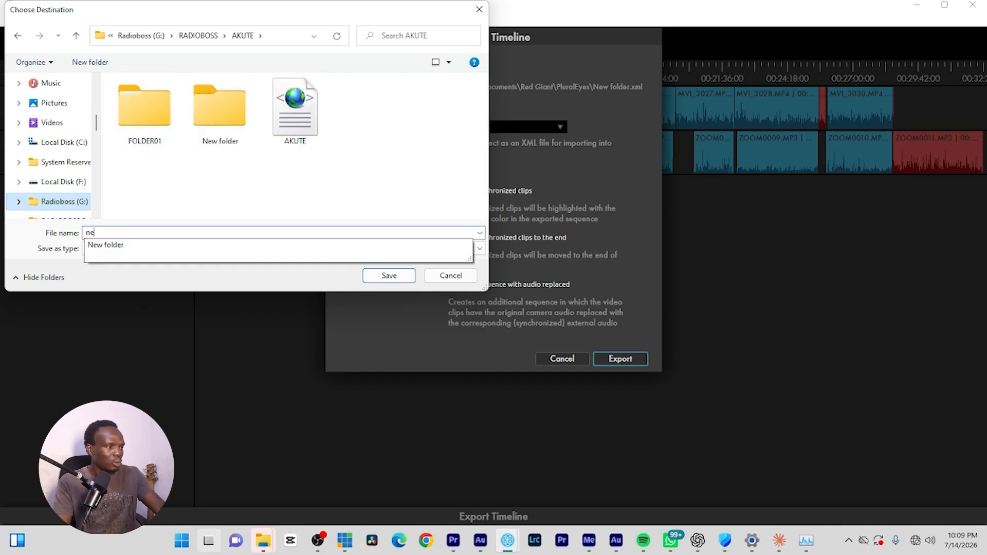
pyautogui.write('w sy')
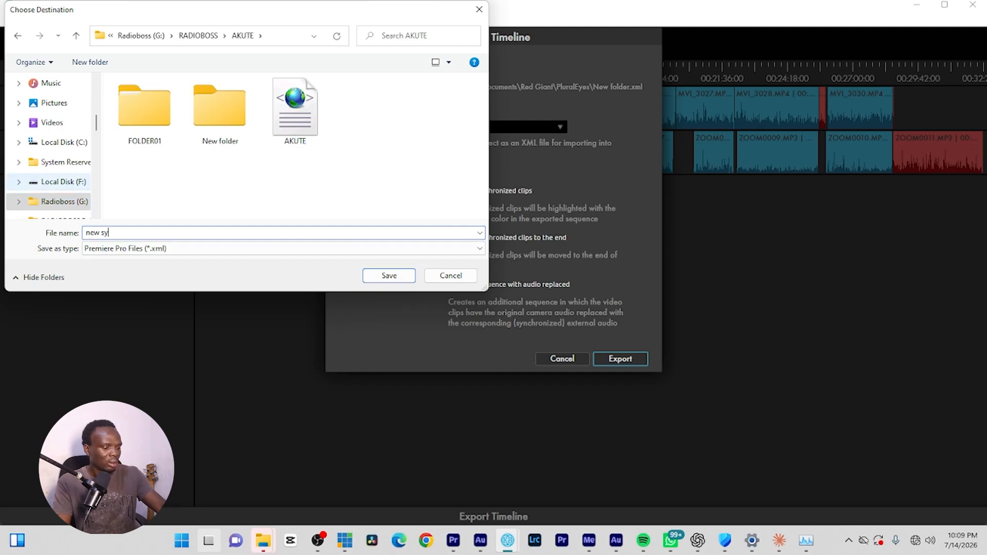
pyautogui.write('nc')
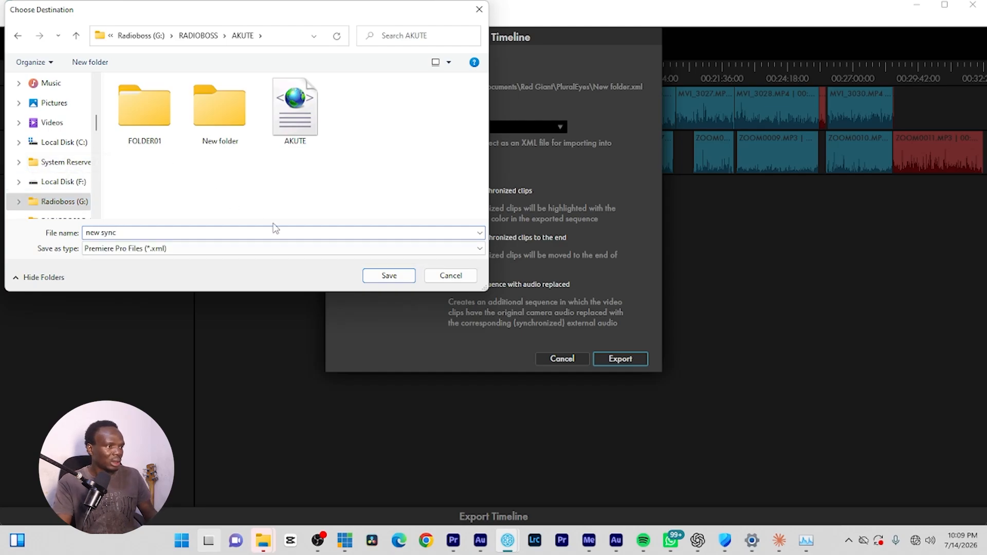
pyautogui.press('Tab')
pyautogui.click(389, 276)
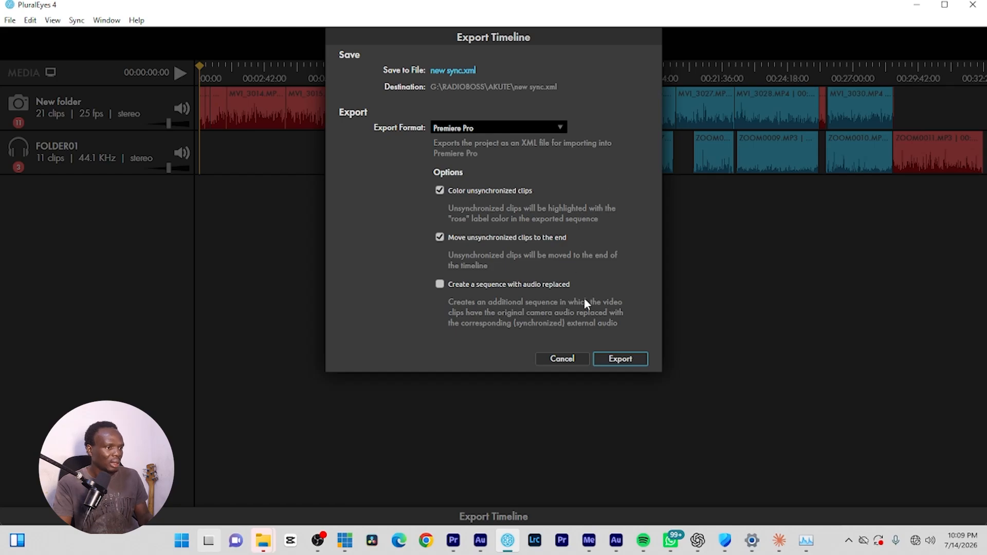
pyautogui.click(616, 358)
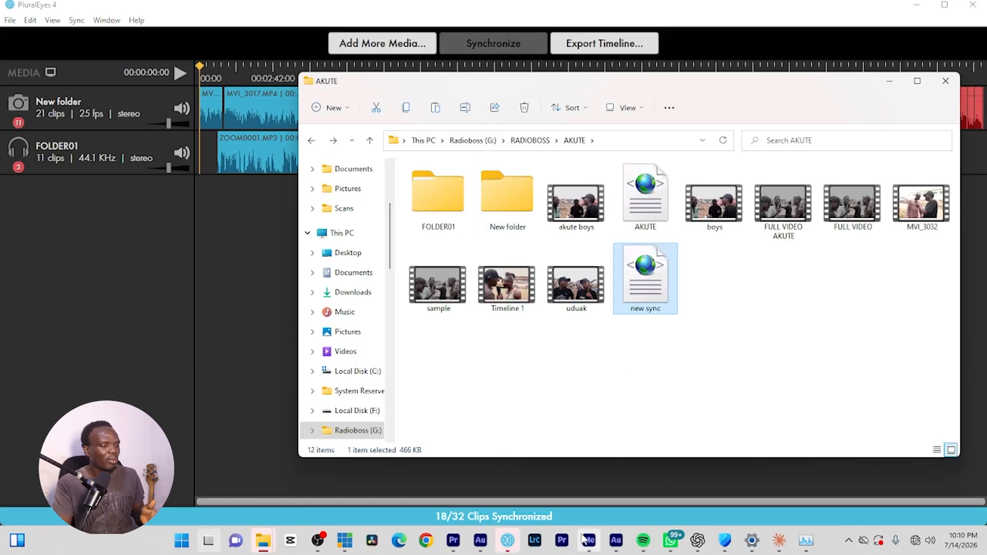
# Switch to Premiere Pro and create a new project named "tutorial" in G:\RADIOBOSS\AKUTE.
pyautogui.click(562, 539)
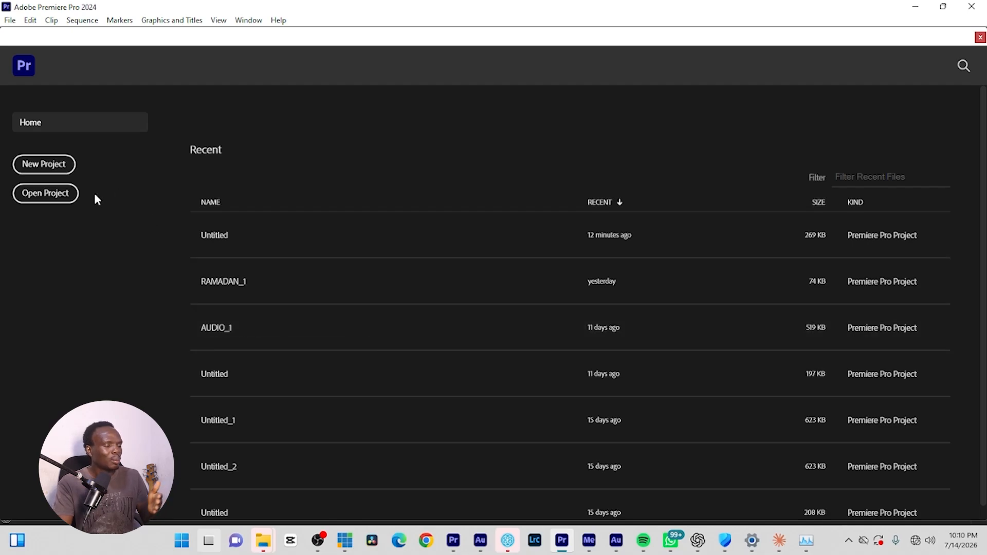
pyautogui.click(51, 176)
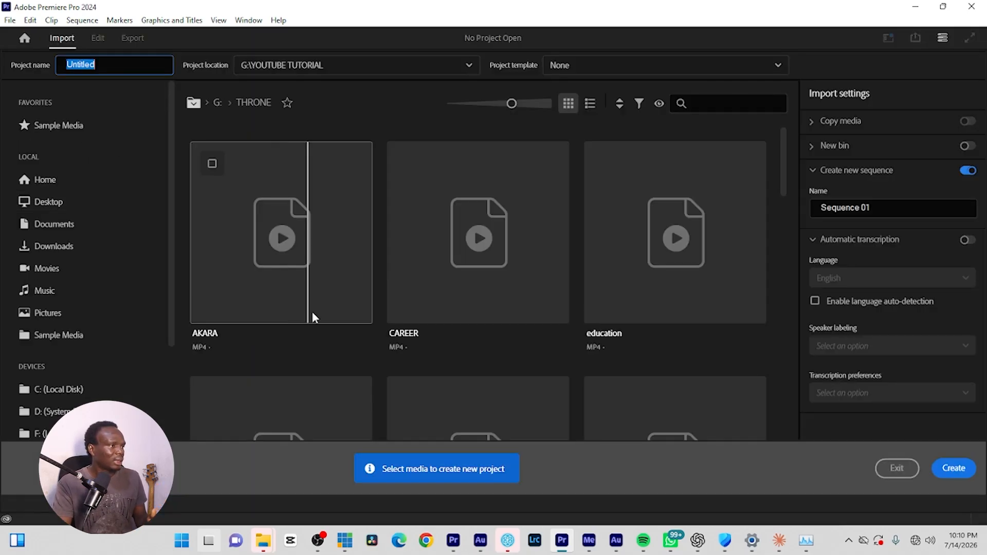
pyautogui.write('tutorial')
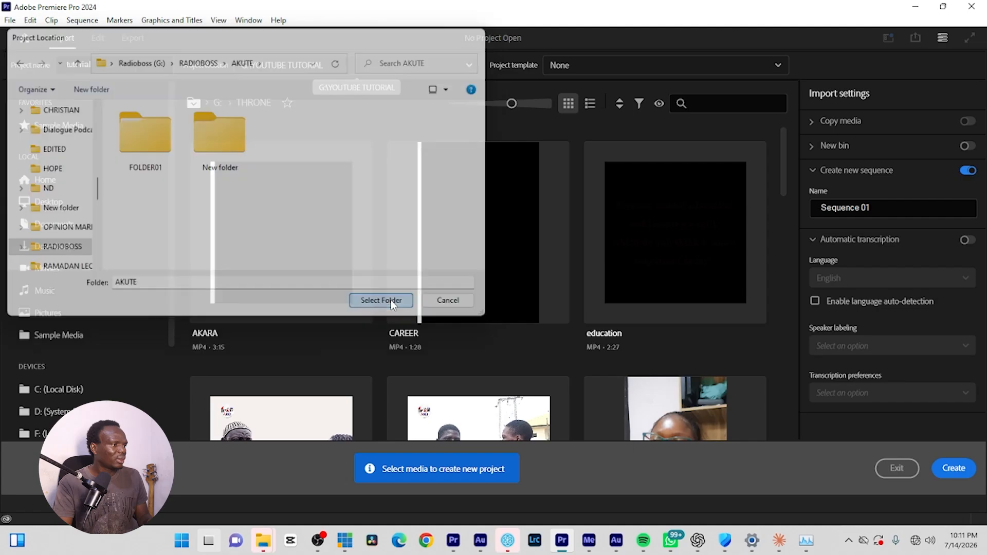
pyautogui.click(379, 300)
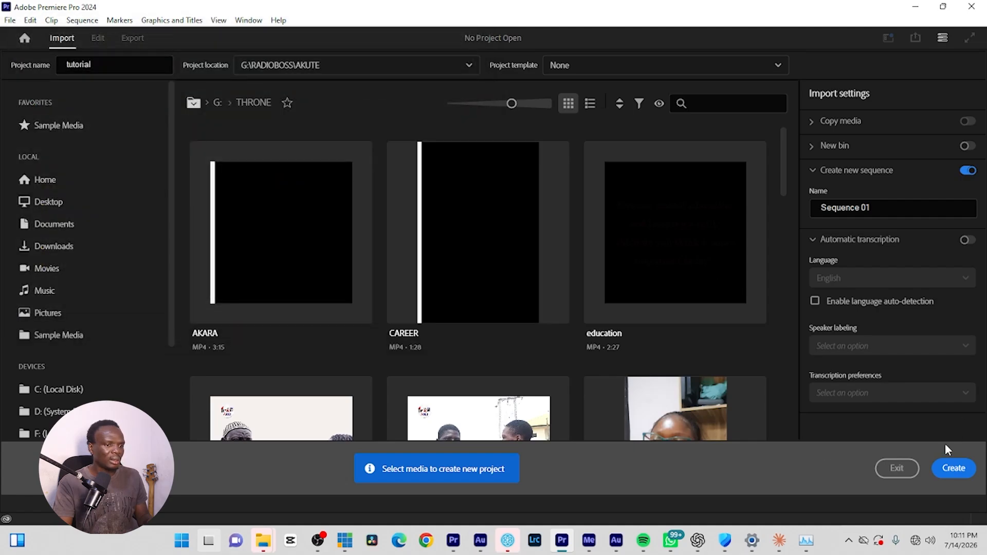
pyautogui.click(952, 466)
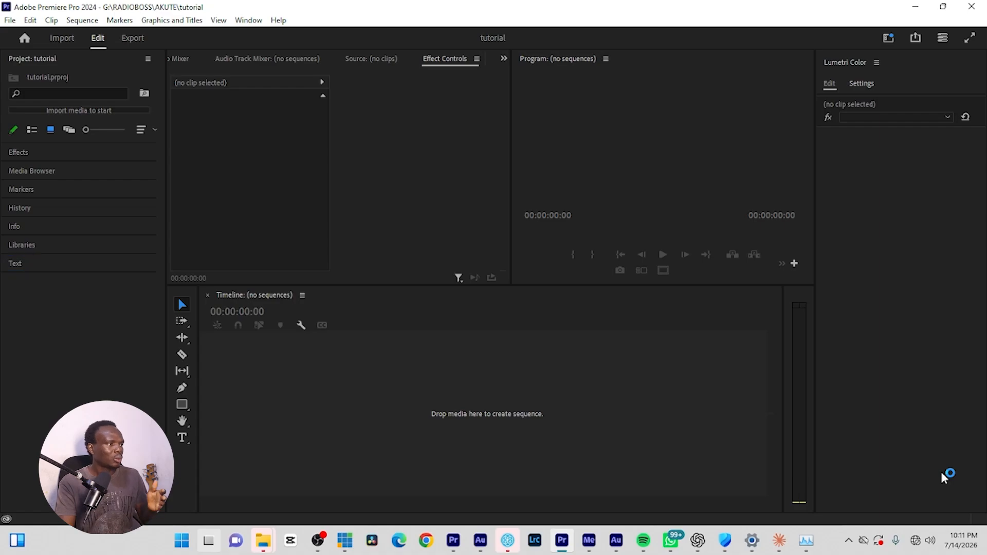
# Import the "new sync" XML file from G:\RADIOBOSS\AKUTE into the project.
pyautogui.click(101, 112)
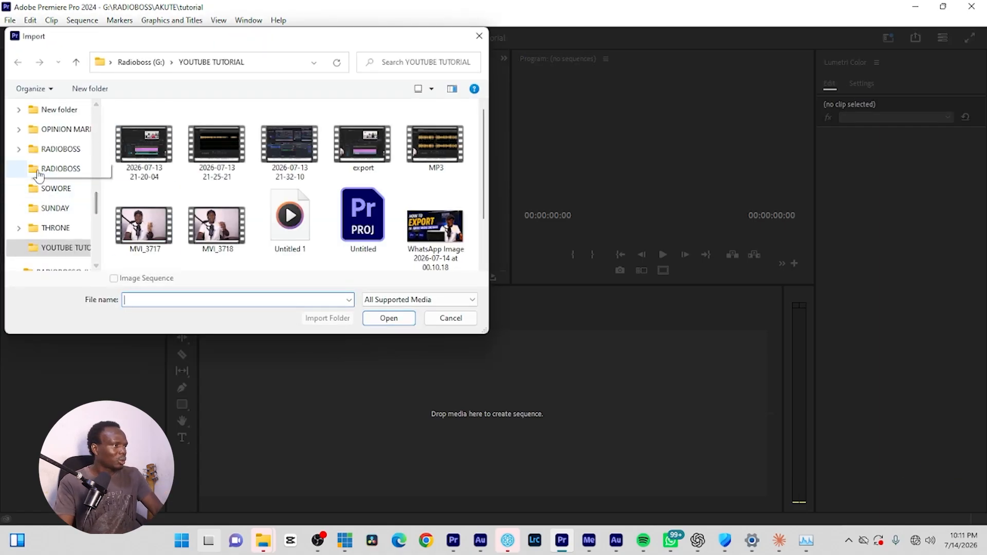
pyautogui.scroll(10, 38, 175)
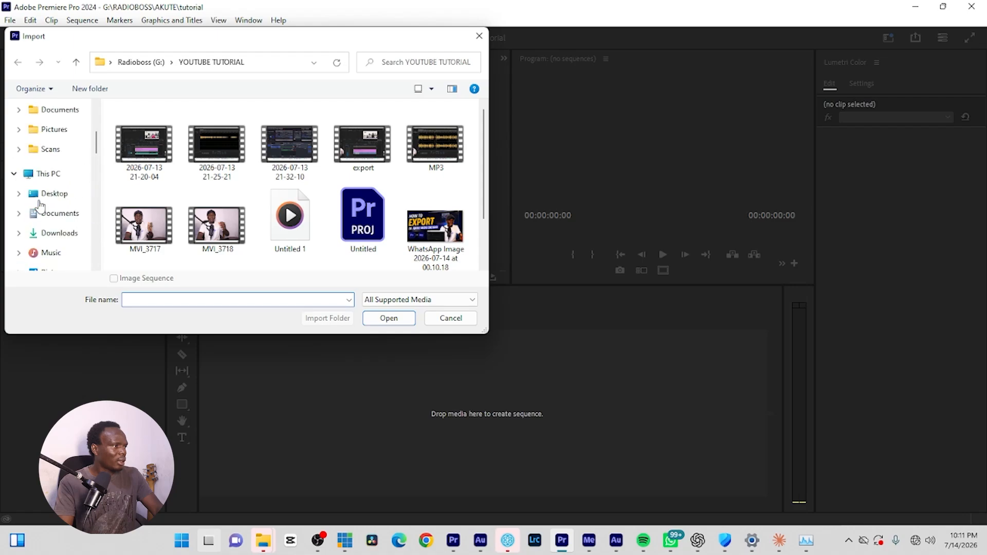
pyautogui.click(42, 174)
pyautogui.scroll(-2, 200, 232)
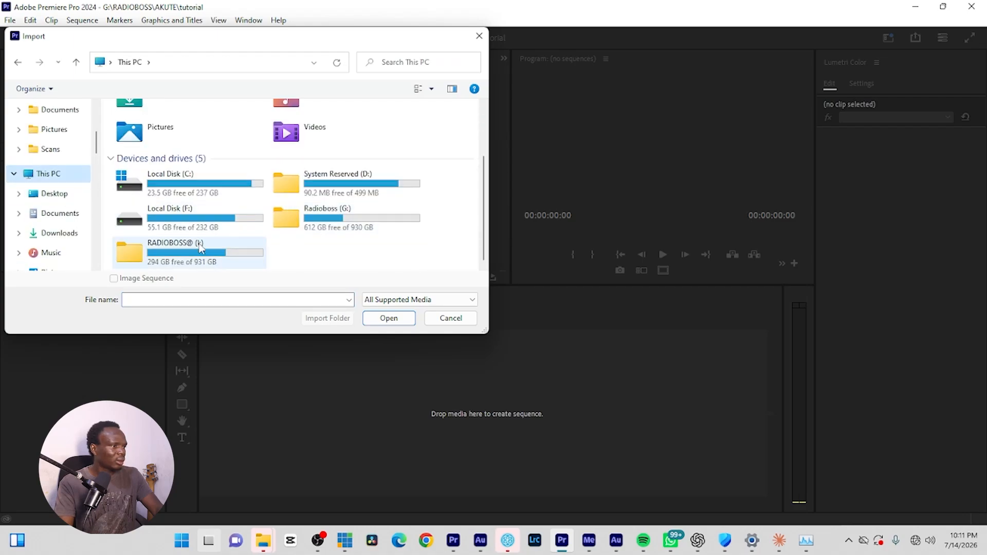
pyautogui.doubleClick(341, 208)
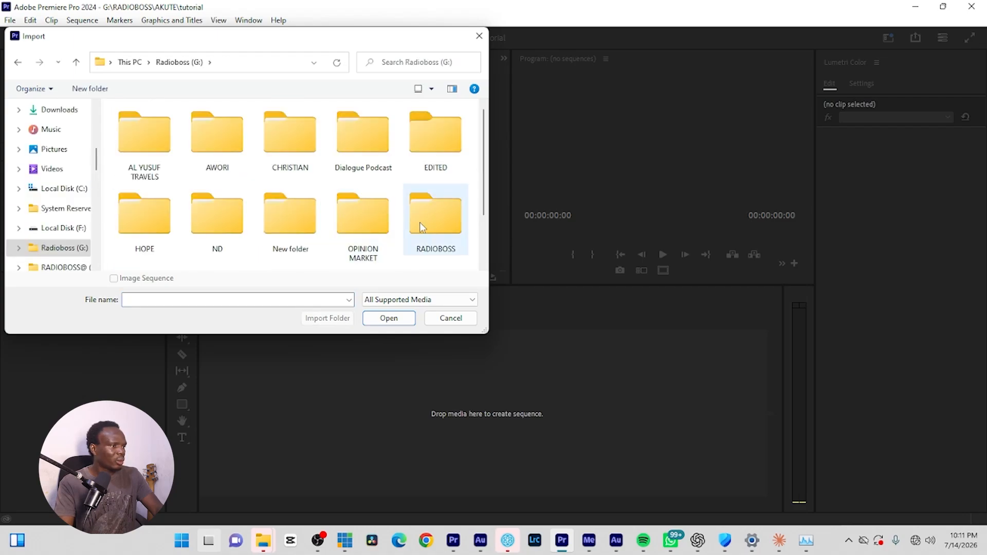
pyautogui.scroll(-1, 291, 218)
pyautogui.doubleClick(435, 135)
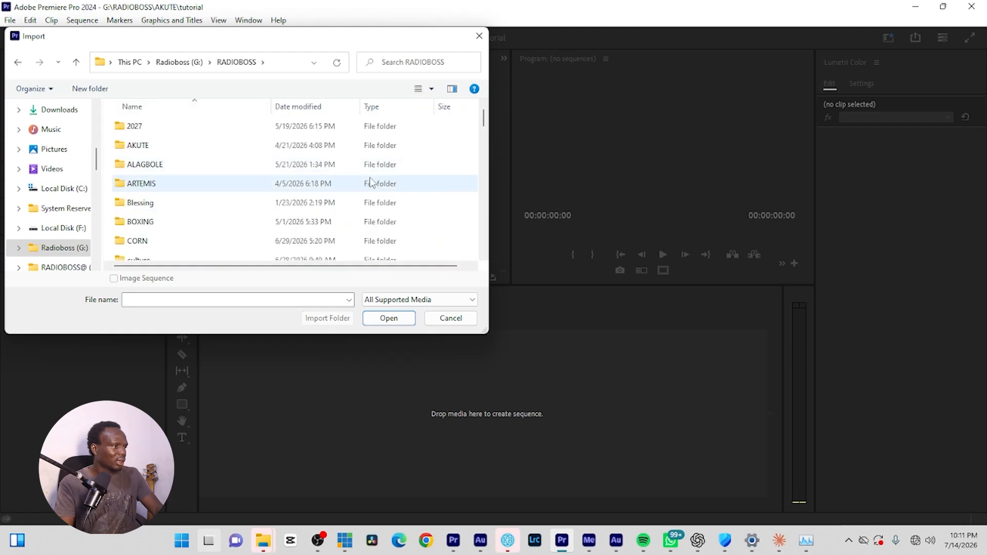
pyautogui.doubleClick(192, 146)
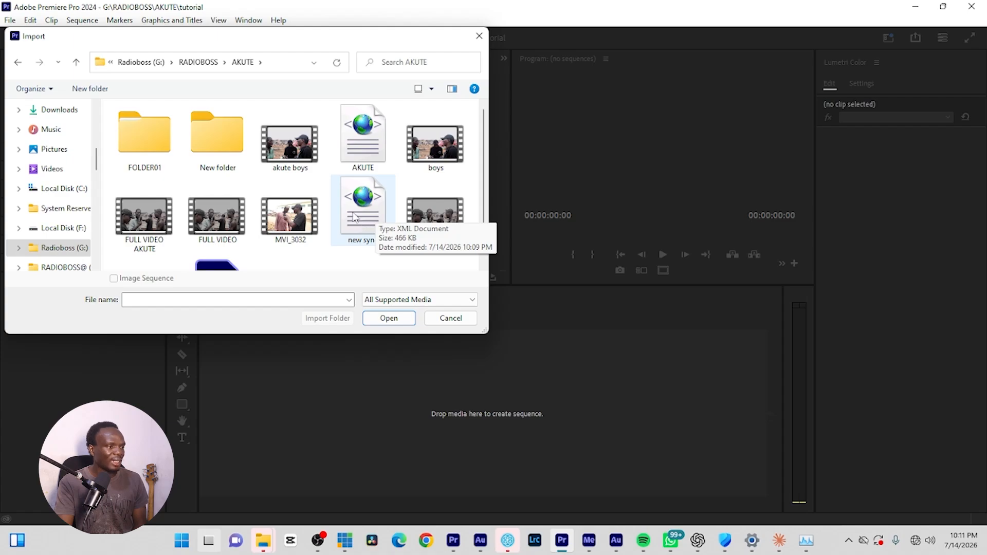
pyautogui.click(367, 234)
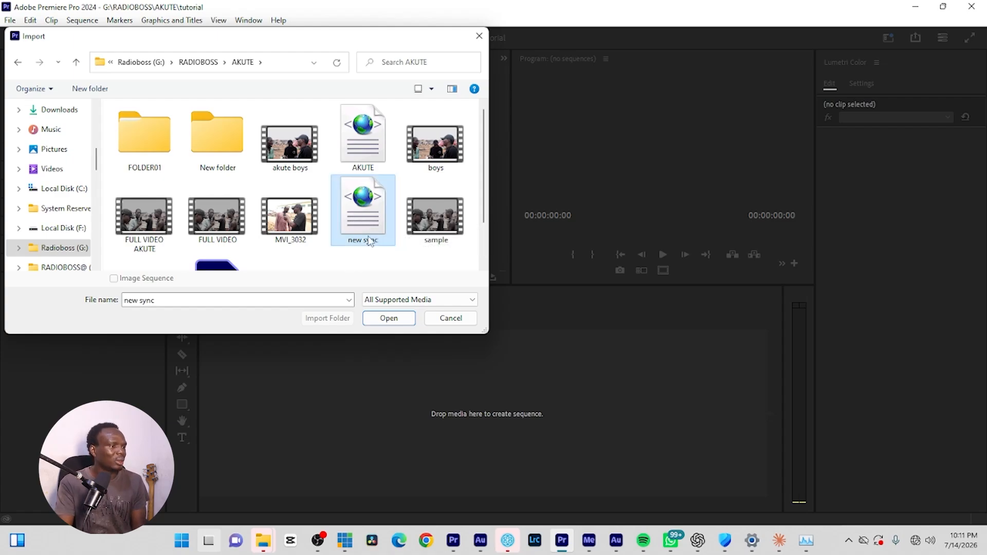
pyautogui.click(388, 317)
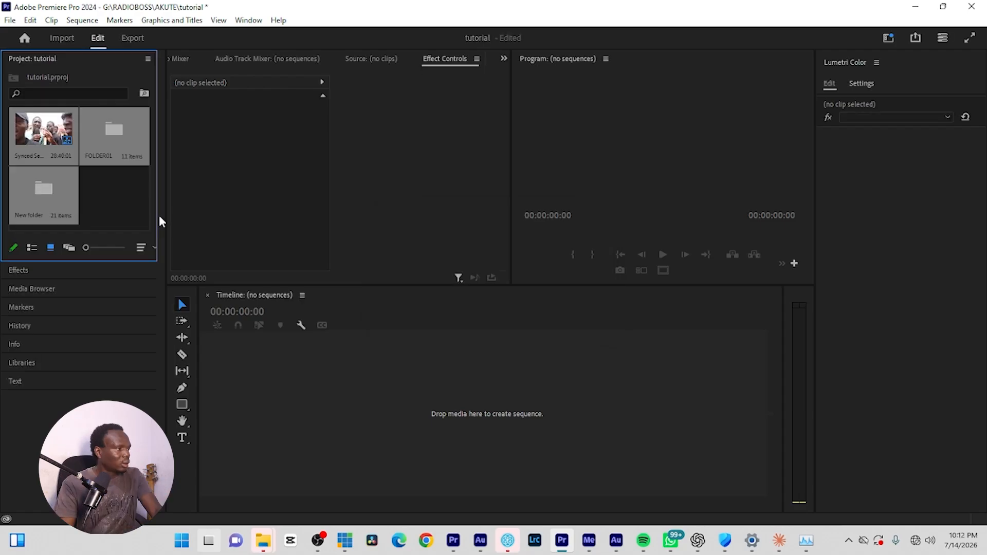
# Open the Synced Sequence in the timeline and examine the external audio clips on track A2 beneath the camera clips.
pyautogui.doubleClick(45, 132)
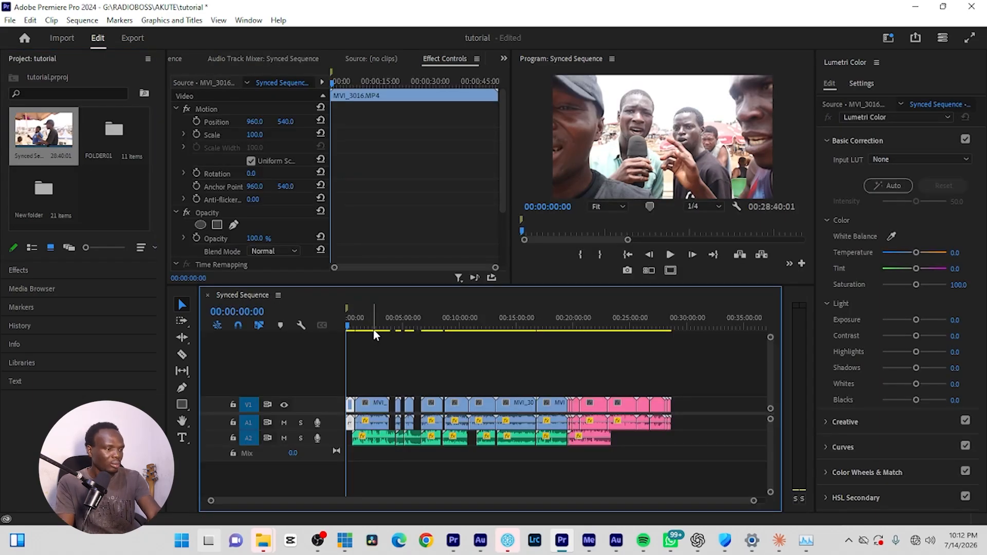
pyautogui.click(379, 440)
pyautogui.click(406, 441)
pyautogui.click(433, 443)
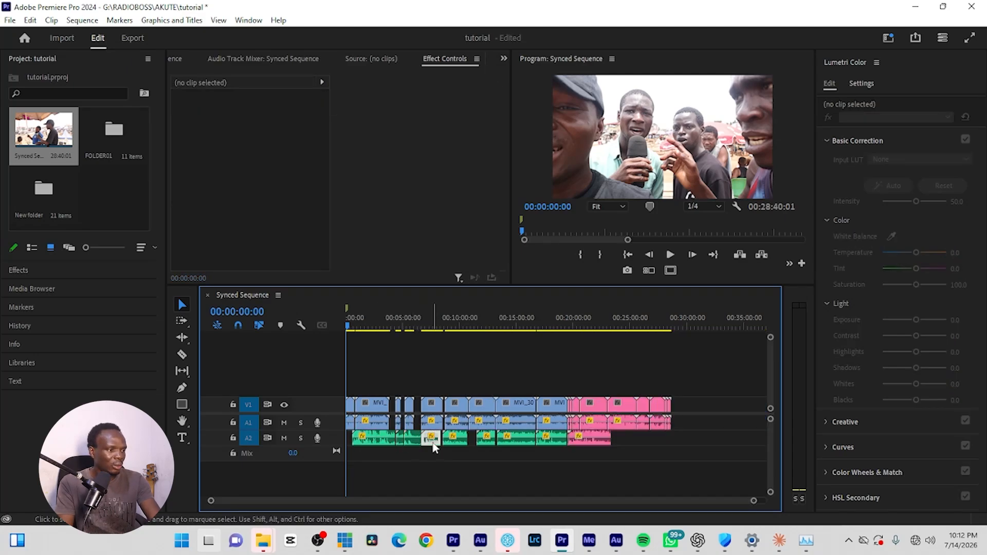
pyautogui.click(452, 439)
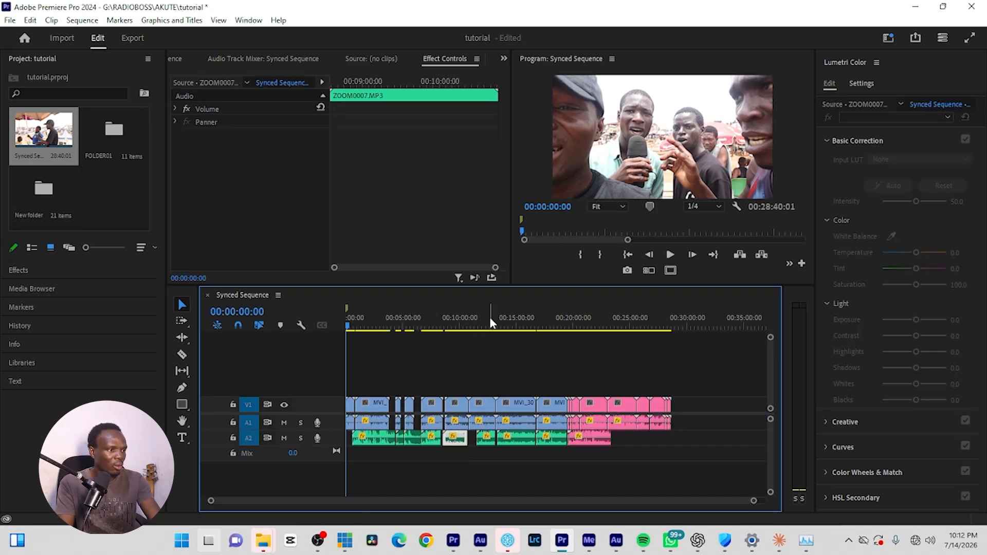
pyautogui.moveTo(490, 322); pyautogui.dragTo(548, 313)
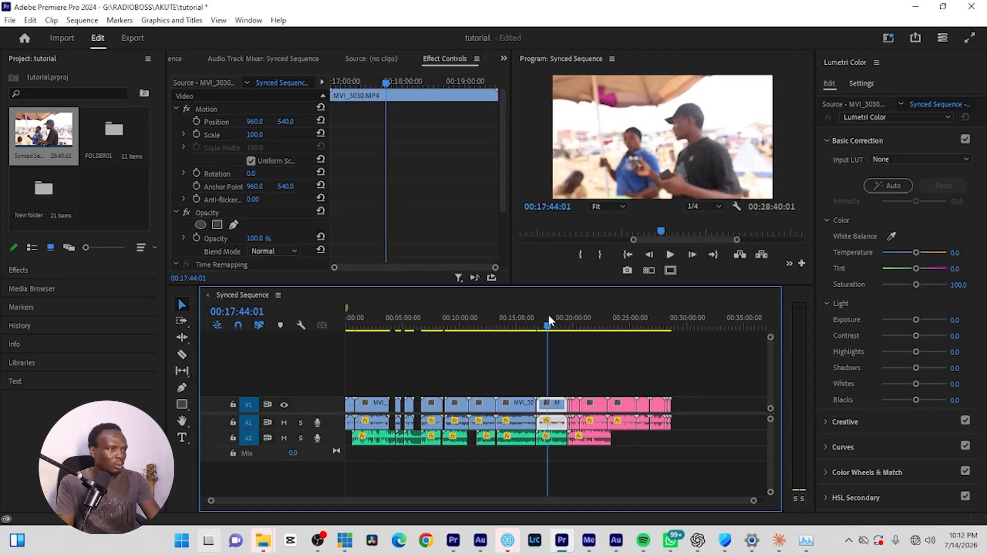
# Mute audio track A2 and play part of the MVI_3017.MP4 clip to hear the camera audio on its own.
pyautogui.click(375, 319)
pyautogui.press('=')
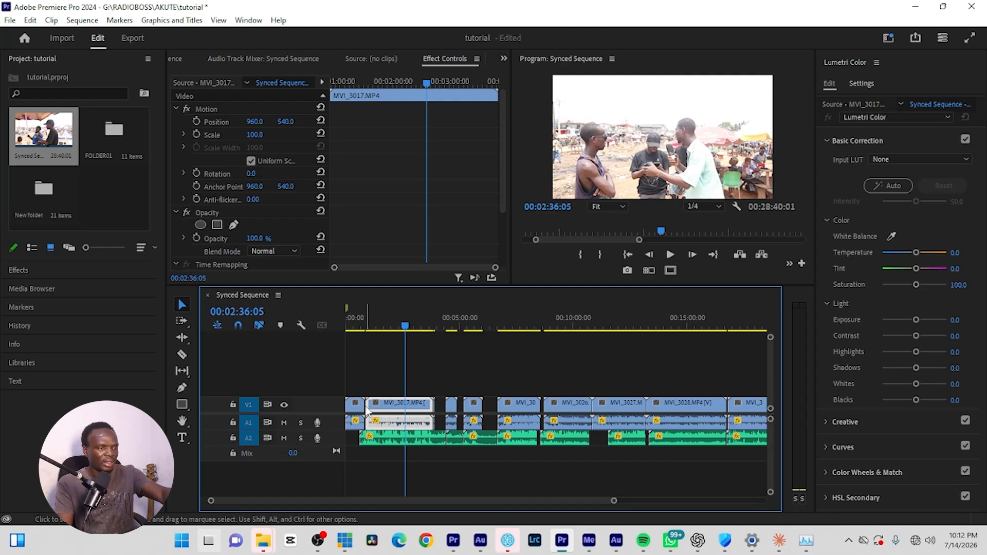
pyautogui.click(284, 437)
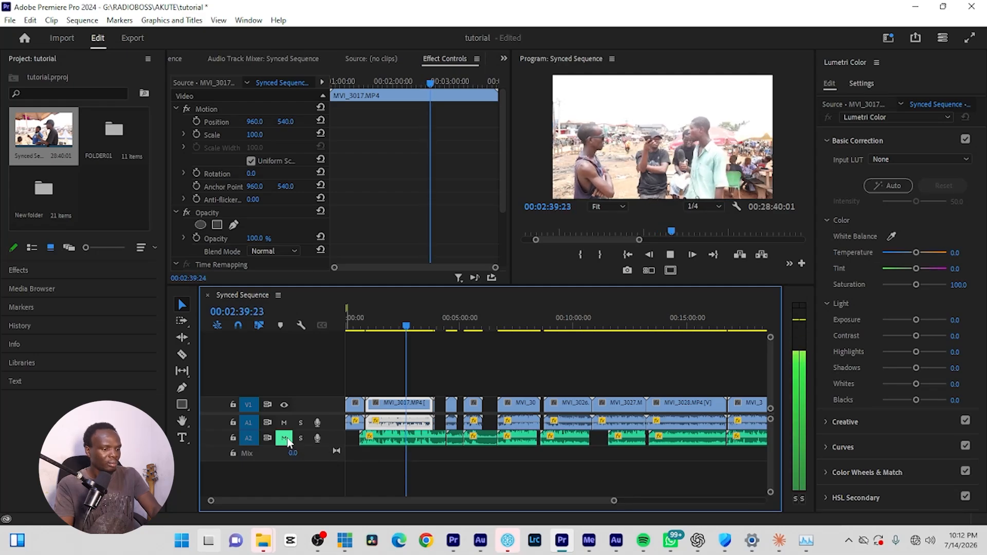
pyautogui.press('space')
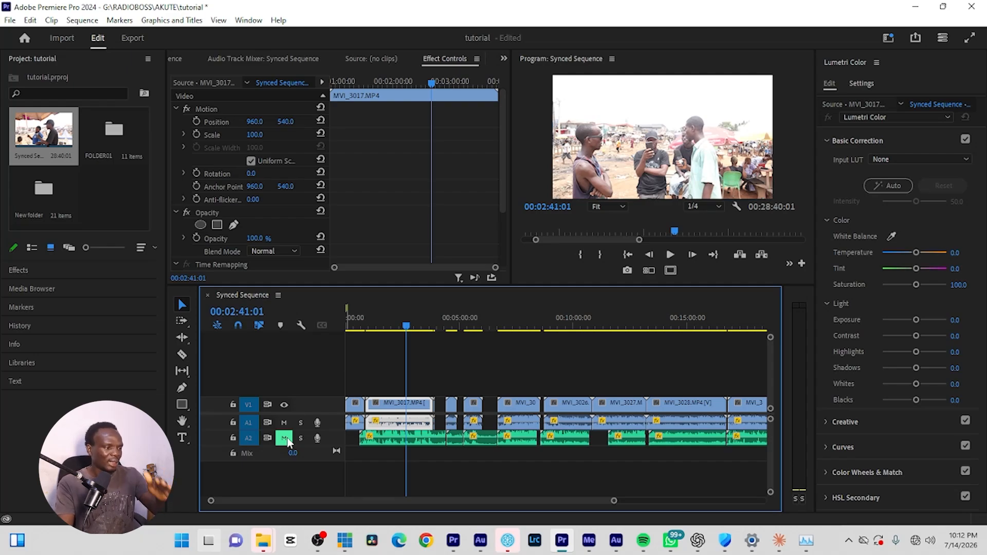
# Mute camera audio track A1, unmute track A2, and play the same clip with only the external audio.
pyautogui.click(283, 422)
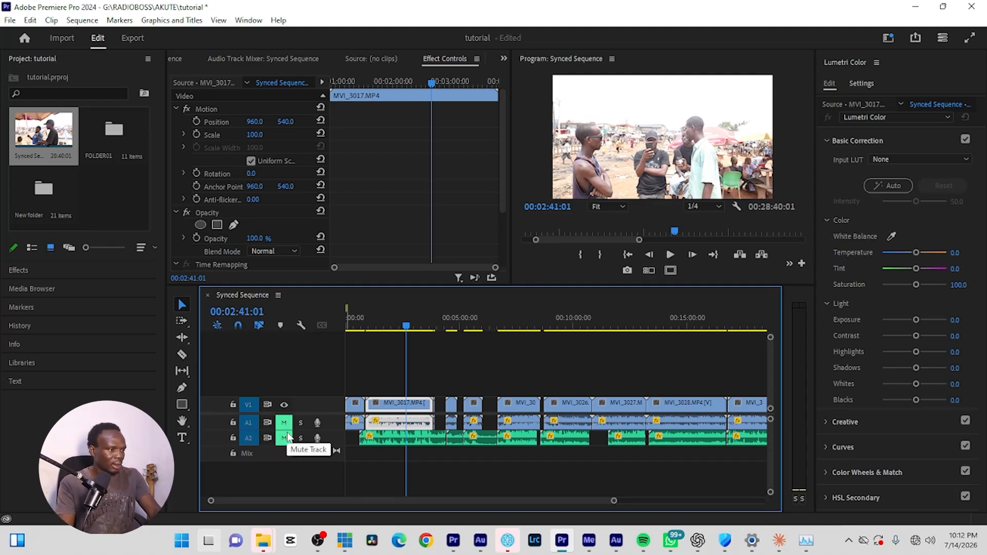
pyautogui.click(288, 437)
pyautogui.press('space')
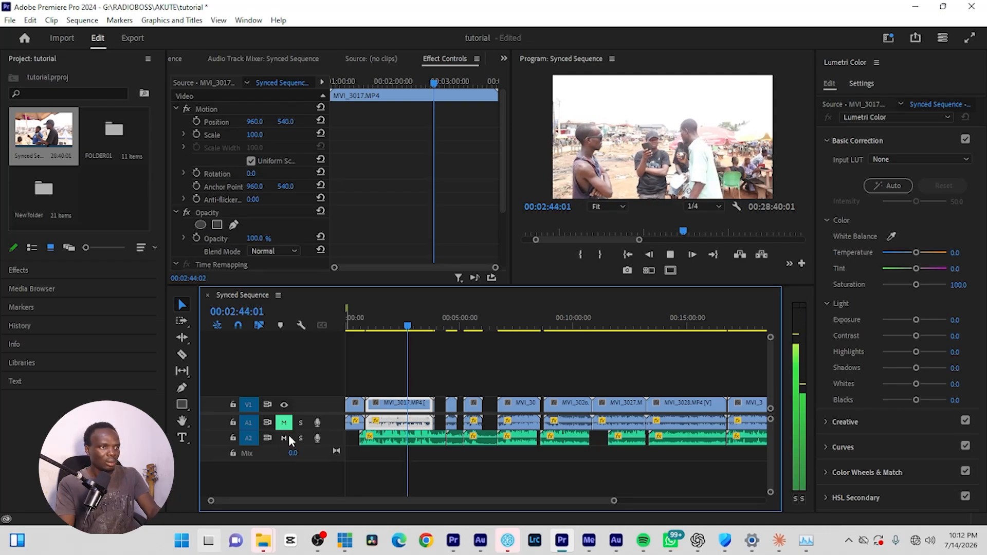
pyautogui.press('space')
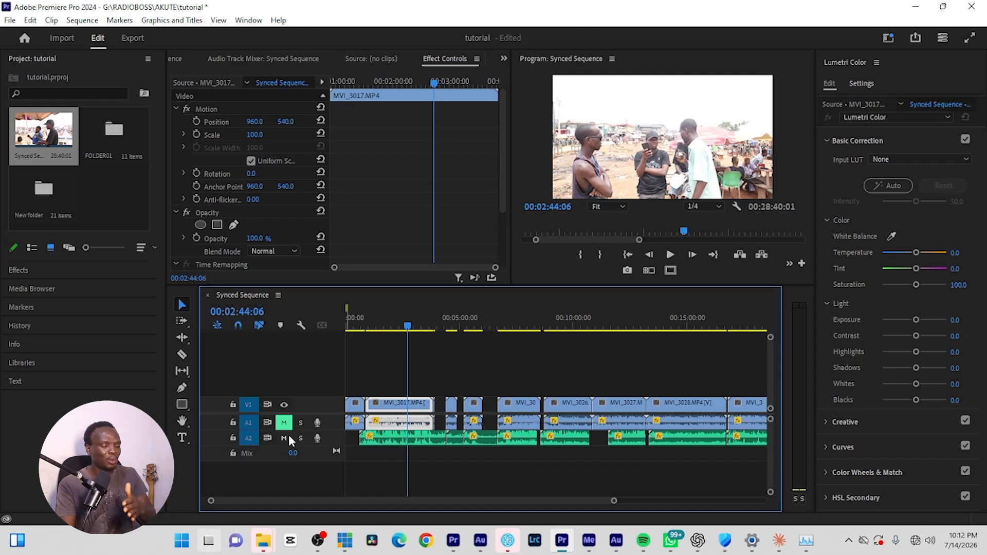
pyautogui.press('=')
pyautogui.press('=')
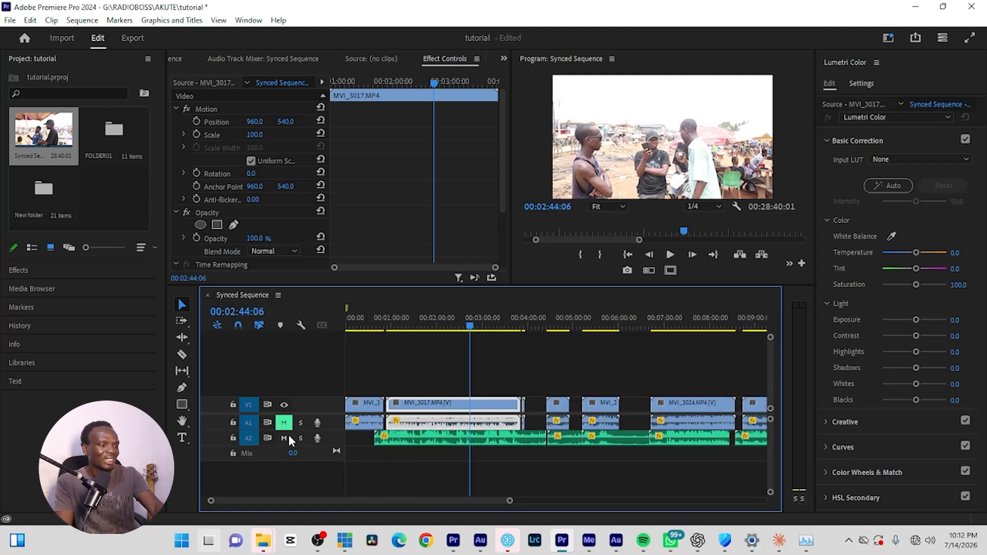
pyautogui.press('-')
pyautogui.press('-')
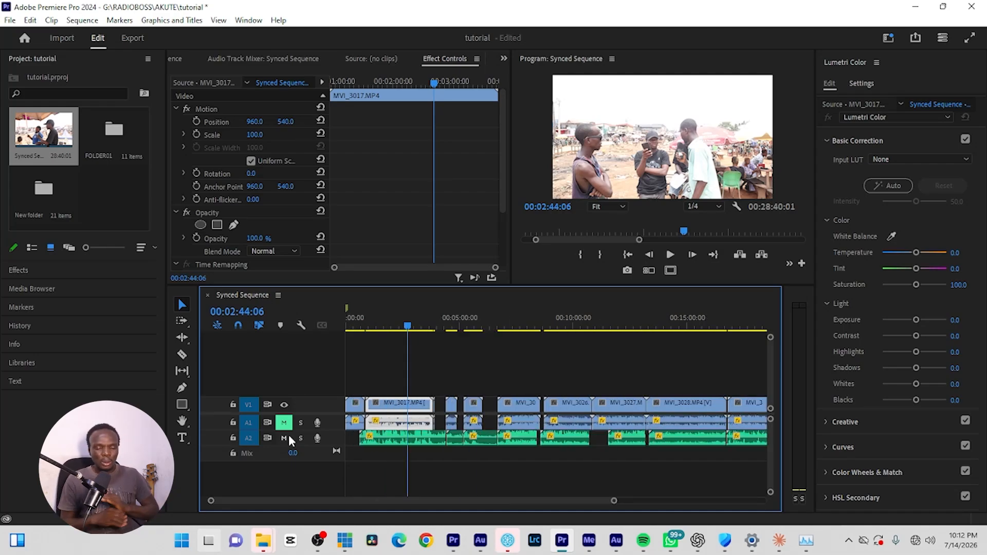